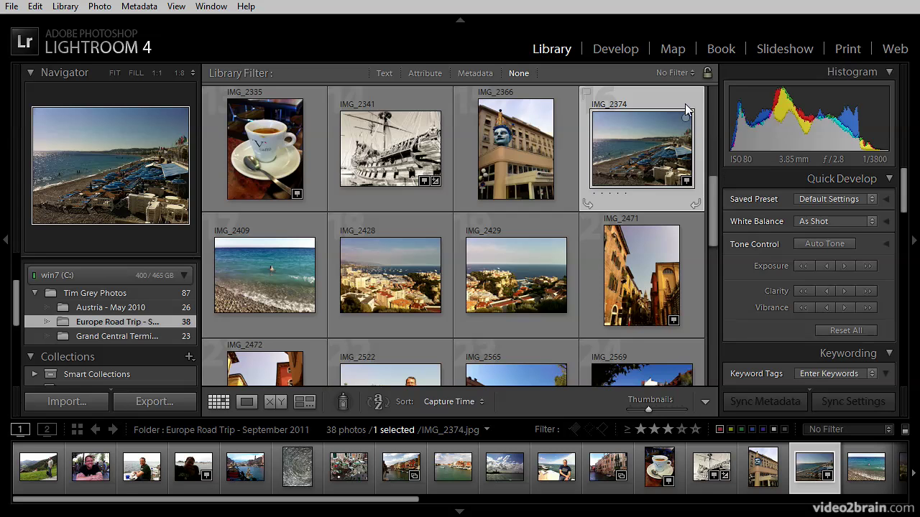
# - Switch to the Map module to see the Europe Road Trip photos as pins with the marker key
pyautogui.click(667, 50)
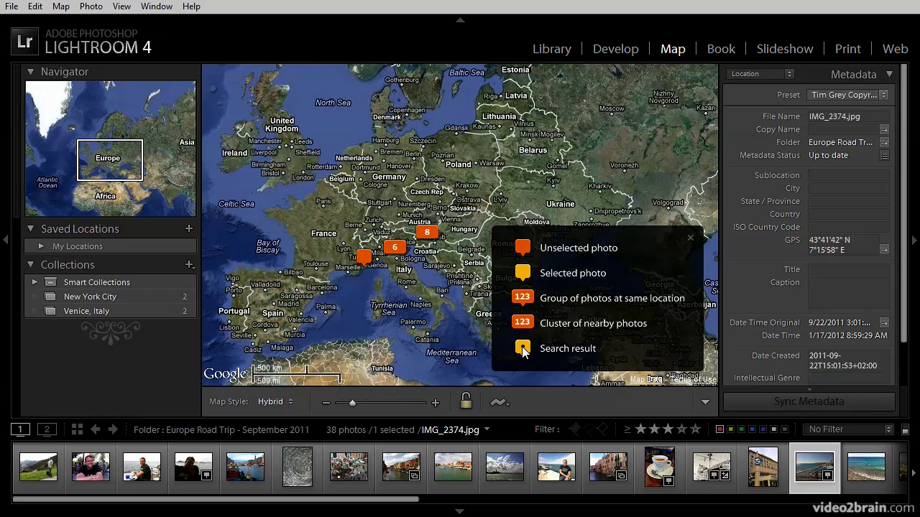
# - Close the marker legend and zoom the map in toward northern Italy
pyautogui.click(689, 237)
pyautogui.moveTo(487, 297); pyautogui.dragTo(554, 290)
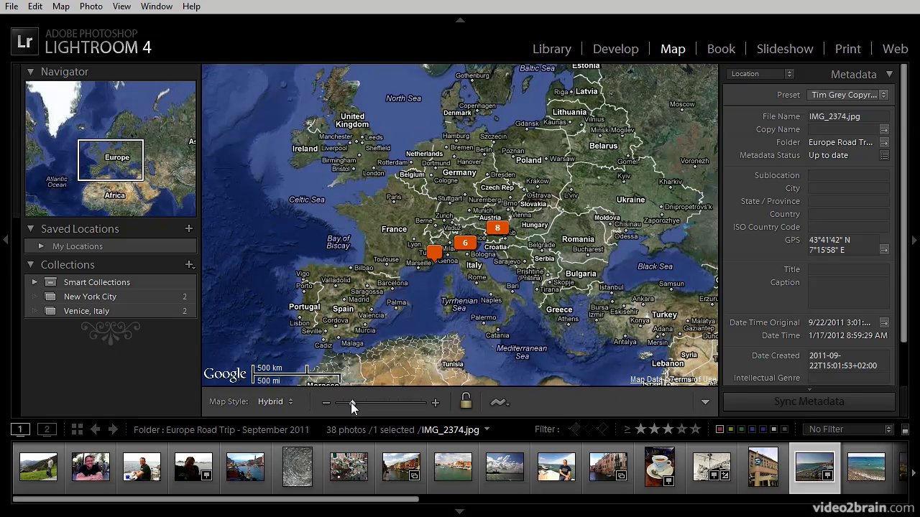
pyautogui.moveTo(352, 403); pyautogui.dragTo(365, 403)
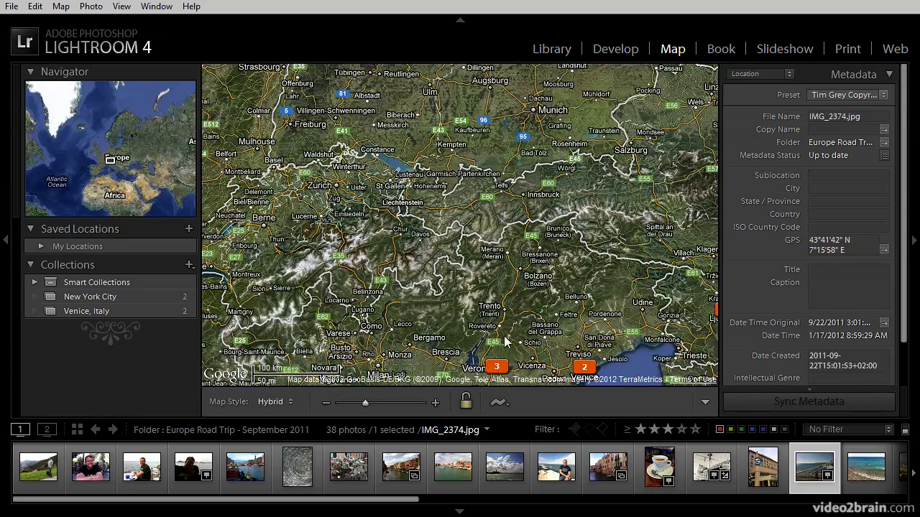
pyautogui.moveTo(535, 333); pyautogui.dragTo(415, 251)
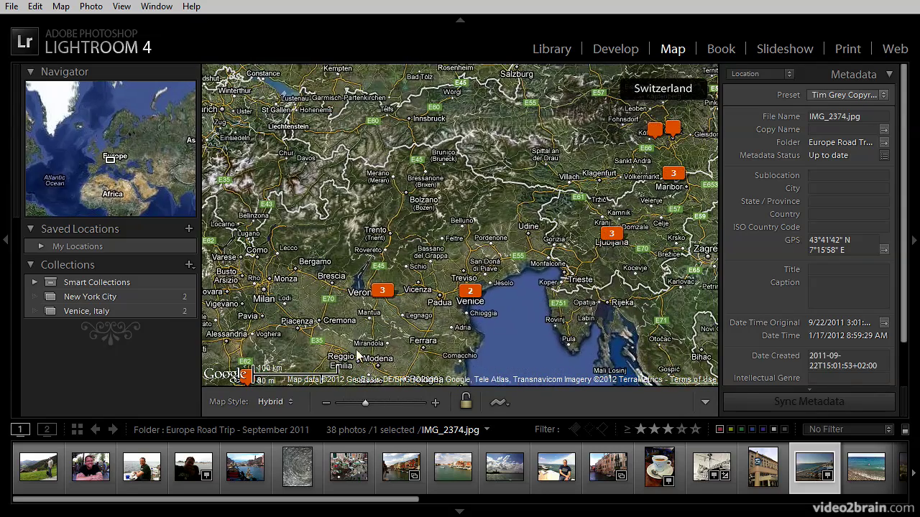
pyautogui.moveTo(490, 335); pyautogui.dragTo(454, 347)
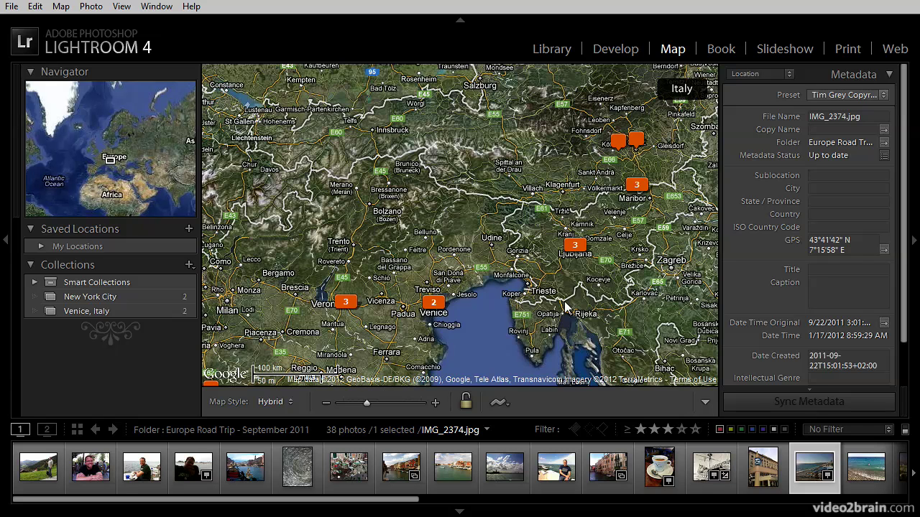
# - Pan east past Munich and zoom over Friuli until Ljubljana's three-photo marker is visible
pyautogui.moveTo(605, 302); pyautogui.dragTo(547, 323)
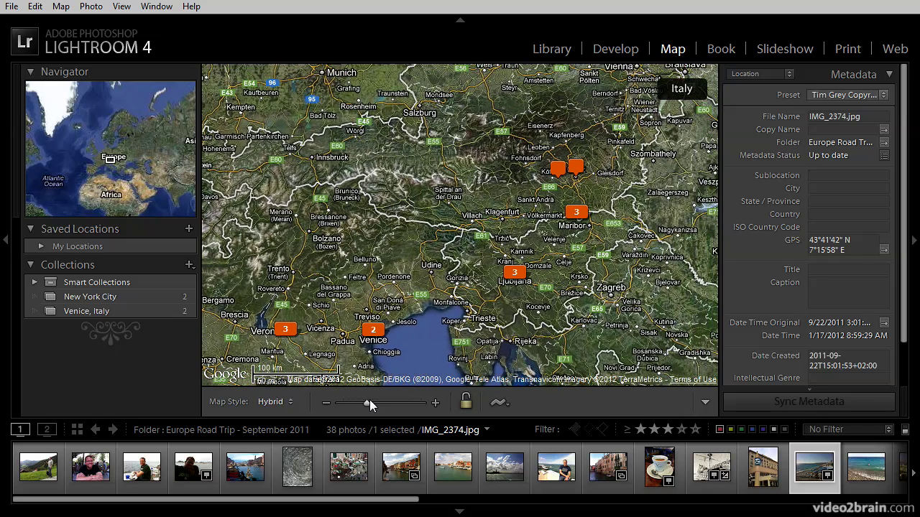
pyautogui.moveTo(467, 345)
pyautogui.mouseDown()
pyautogui.moveTo(496, 335)
pyautogui.moveTo(470, 355)
pyautogui.mouseUp()
pyautogui.click(471, 355)
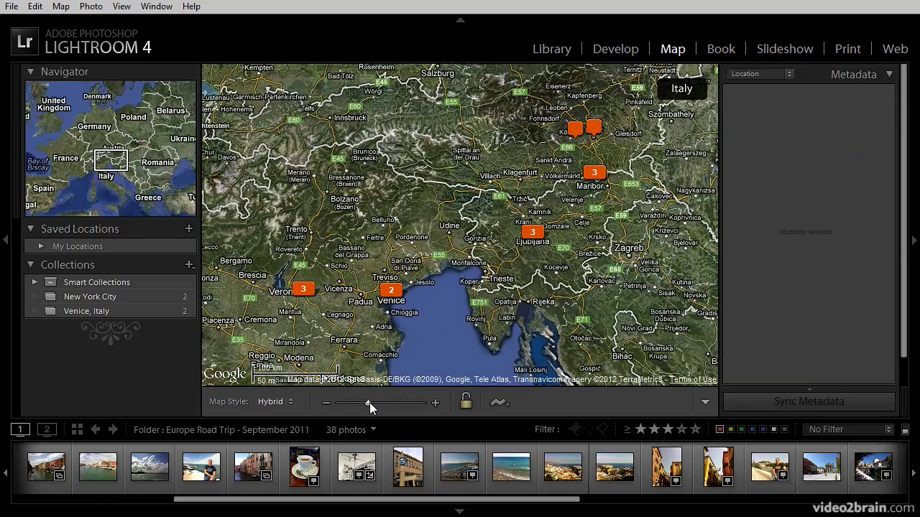
pyautogui.moveTo(370, 402); pyautogui.dragTo(376, 403)
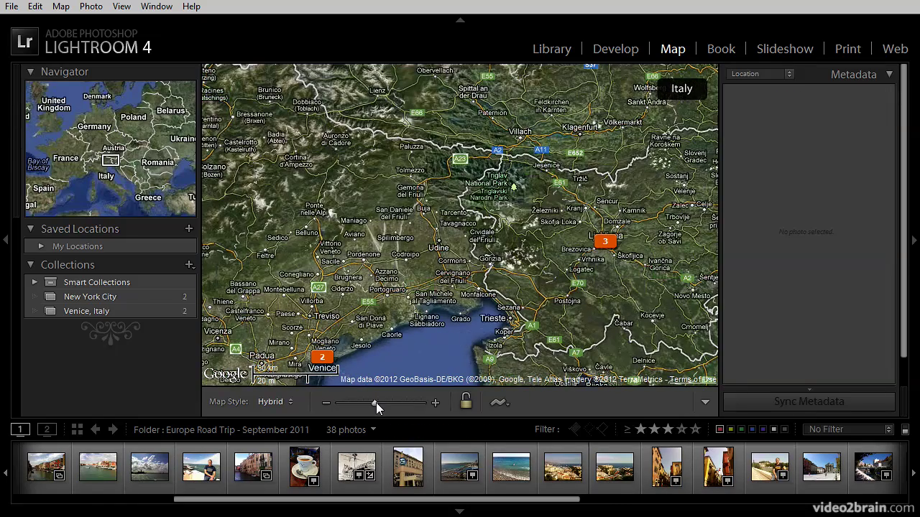
pyautogui.moveTo(632, 319); pyautogui.dragTo(409, 327)
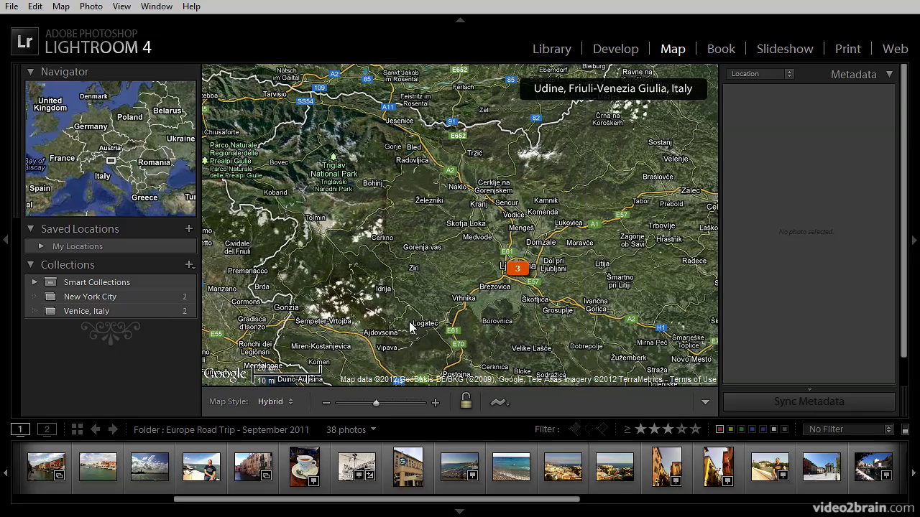
# - Preview each of the three photos in the Ljubljana marker
pyautogui.click(523, 275)
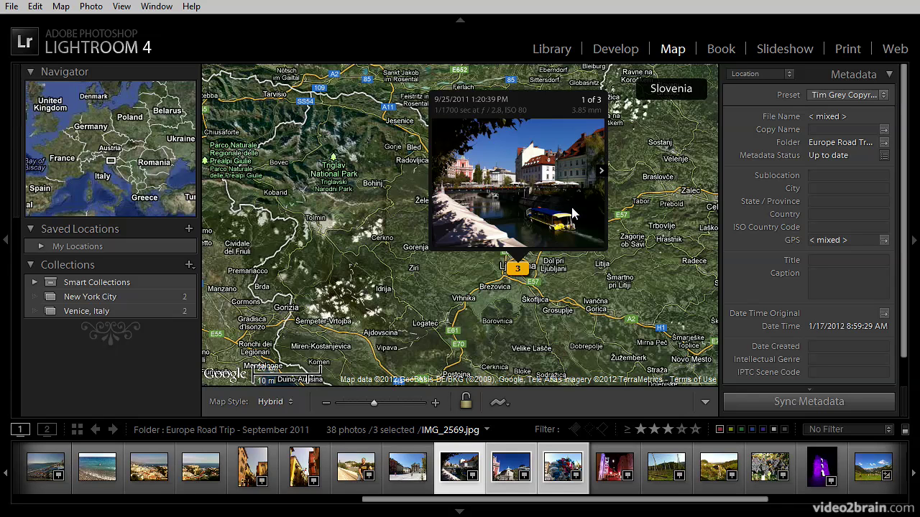
pyautogui.click(601, 172)
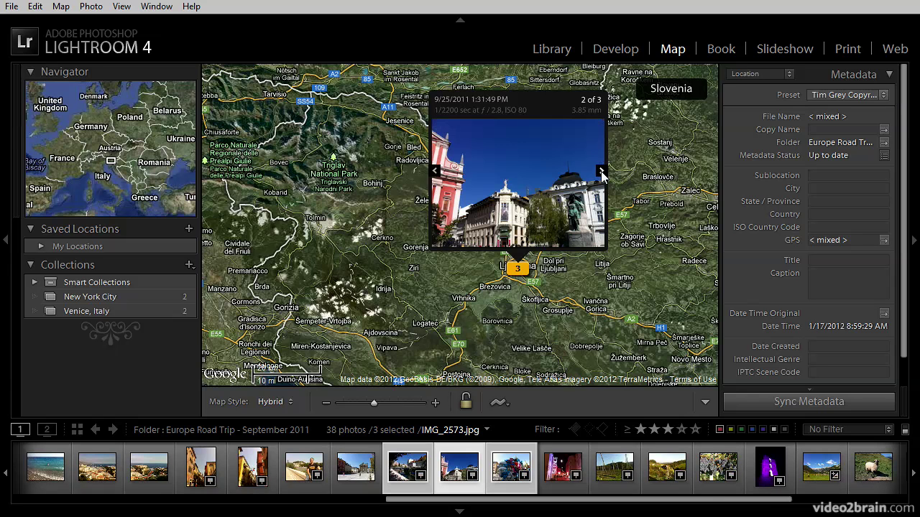
pyautogui.click(602, 174)
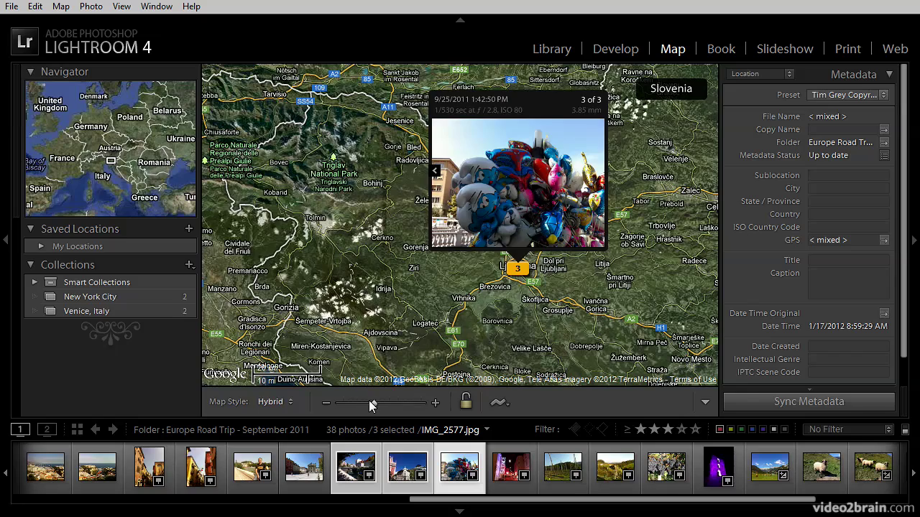
# - Zoom into central Ljubljana until the riverside pins around Triple Bridge show separately
pyautogui.moveTo(374, 401); pyautogui.dragTo(383, 402)
pyautogui.moveTo(528, 341); pyautogui.dragTo(301, 179)
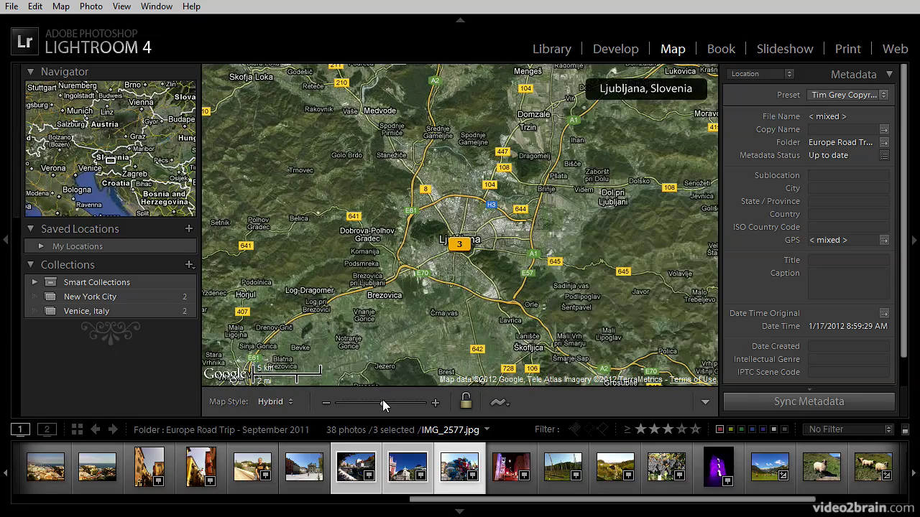
pyautogui.moveTo(381, 402); pyautogui.dragTo(390, 403)
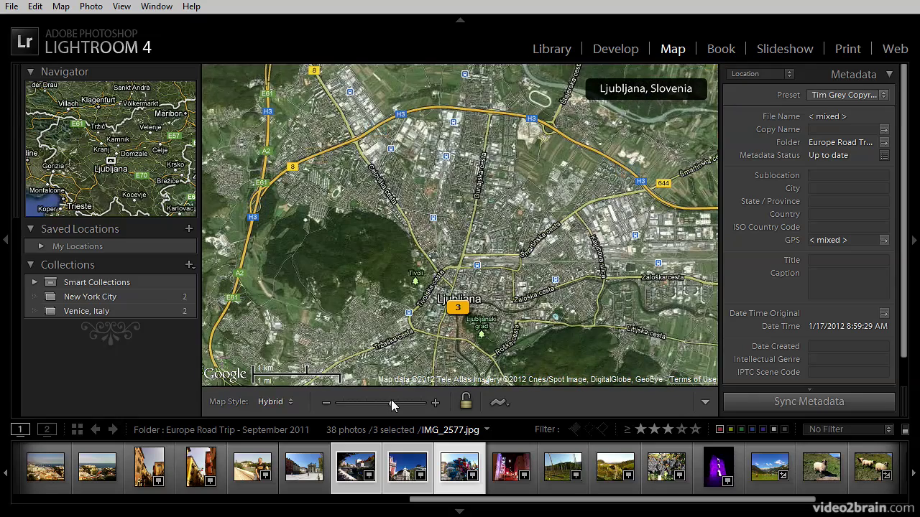
pyautogui.moveTo(392, 356); pyautogui.dragTo(392, 286)
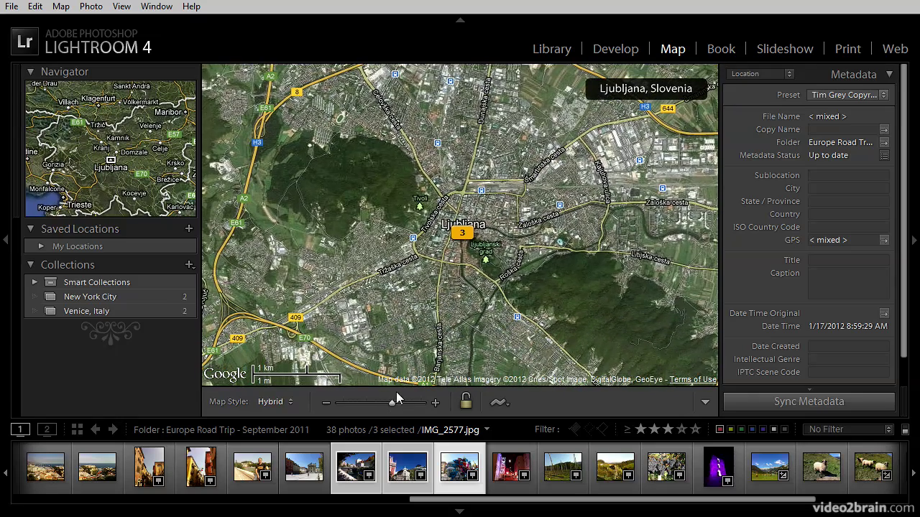
pyautogui.moveTo(391, 401); pyautogui.dragTo(405, 402)
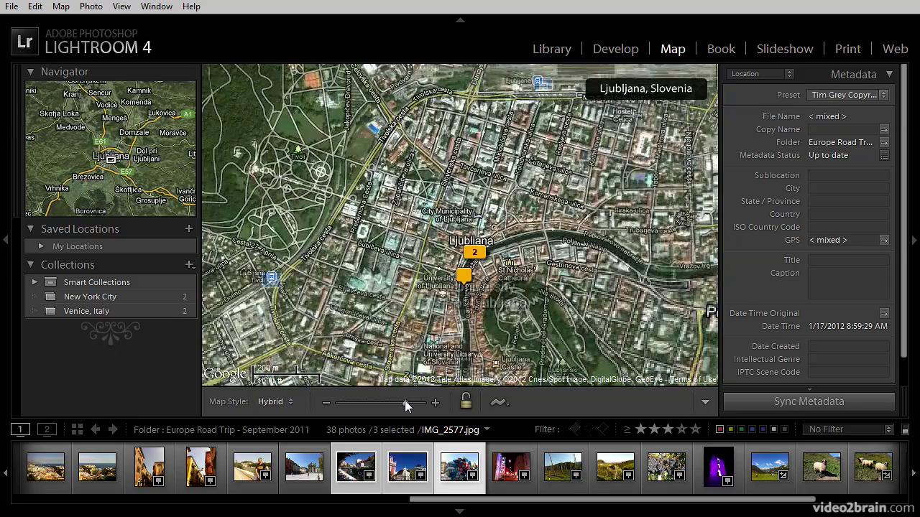
pyautogui.moveTo(389, 318); pyautogui.dragTo(389, 275)
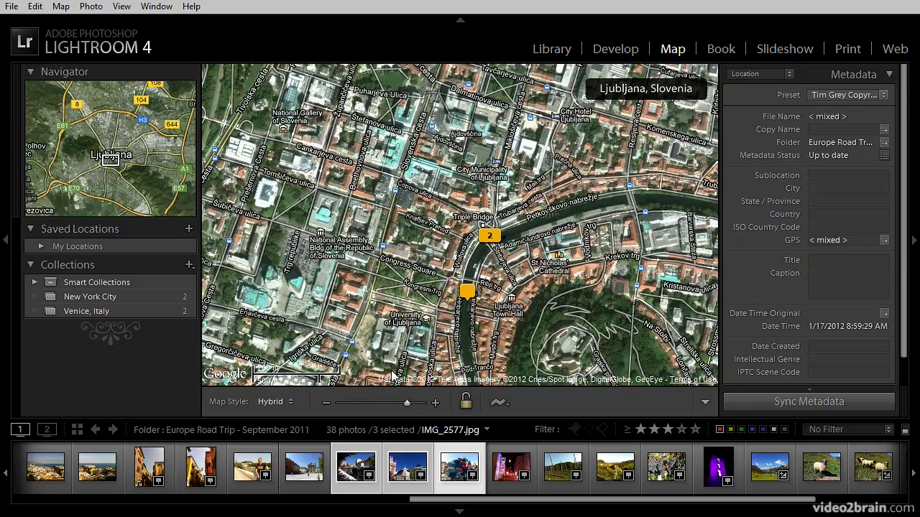
pyautogui.moveTo(408, 402); pyautogui.dragTo(410, 402)
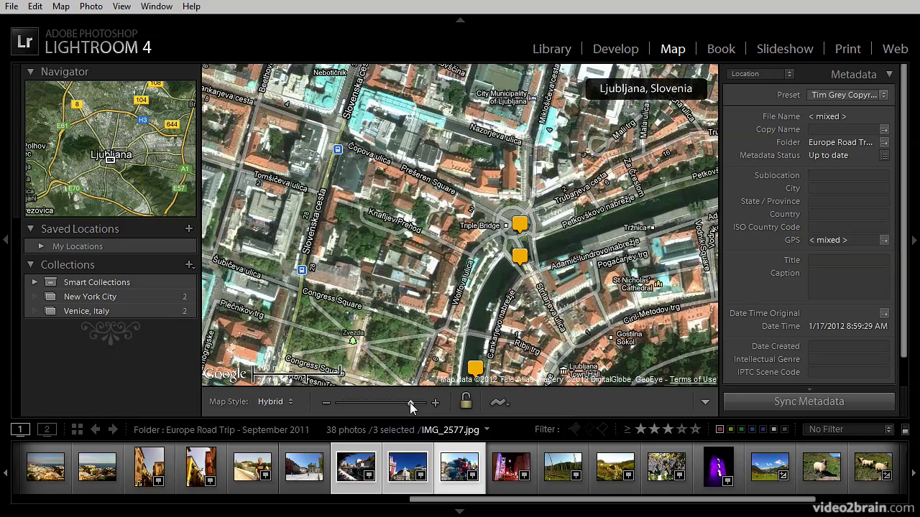
pyautogui.moveTo(378, 324); pyautogui.dragTo(373, 277)
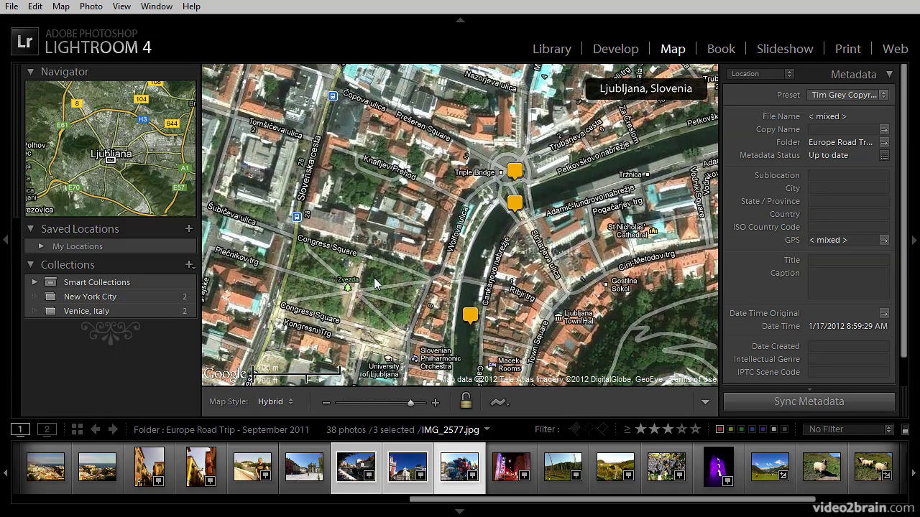
# - Try the Road Map, Satellite and Terrain map styles in turn, ending on Hybrid
pyautogui.click(291, 401)
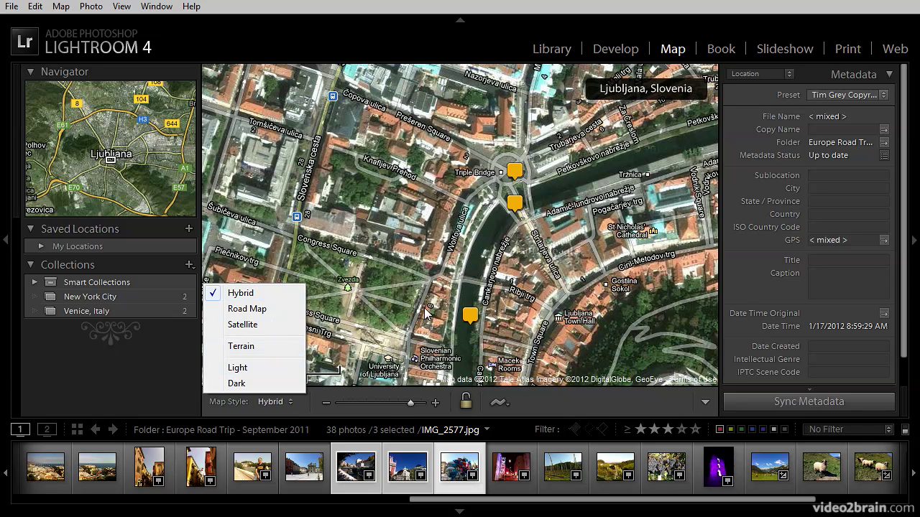
pyautogui.click(260, 314)
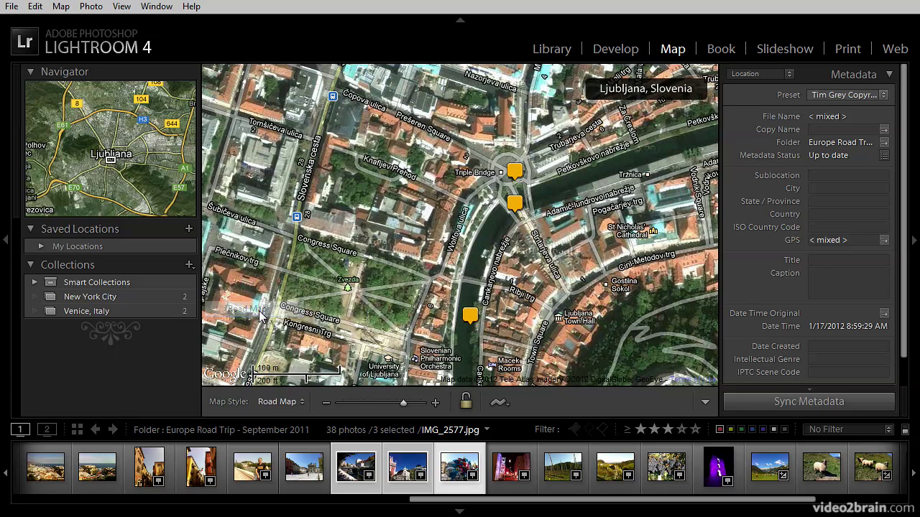
pyautogui.click(293, 402)
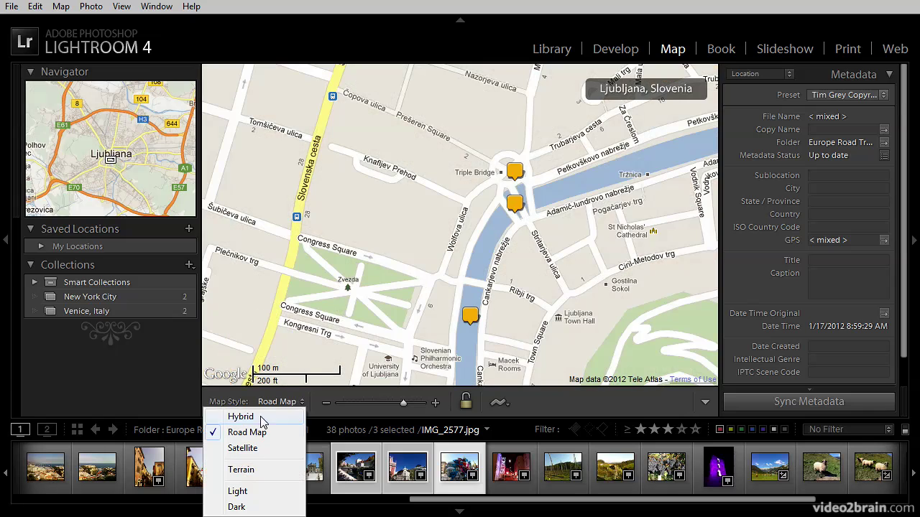
pyautogui.click(244, 448)
pyautogui.click(294, 403)
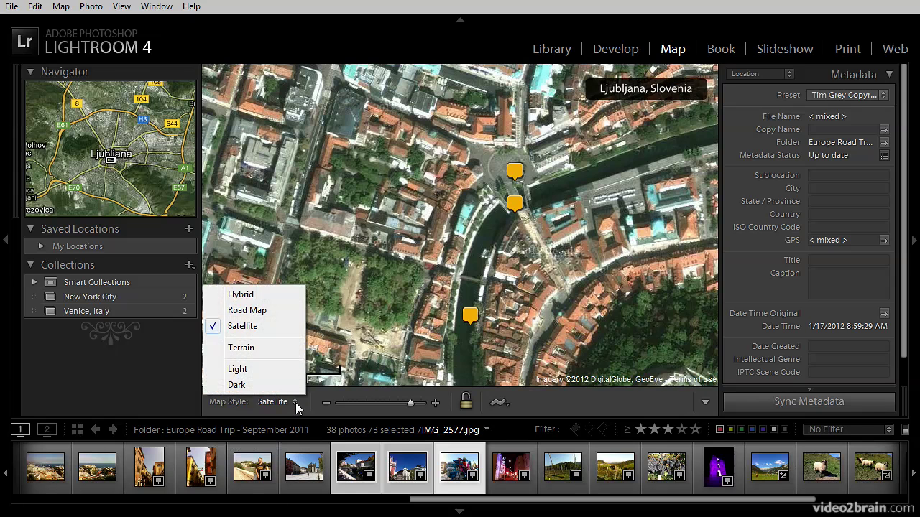
pyautogui.click(248, 348)
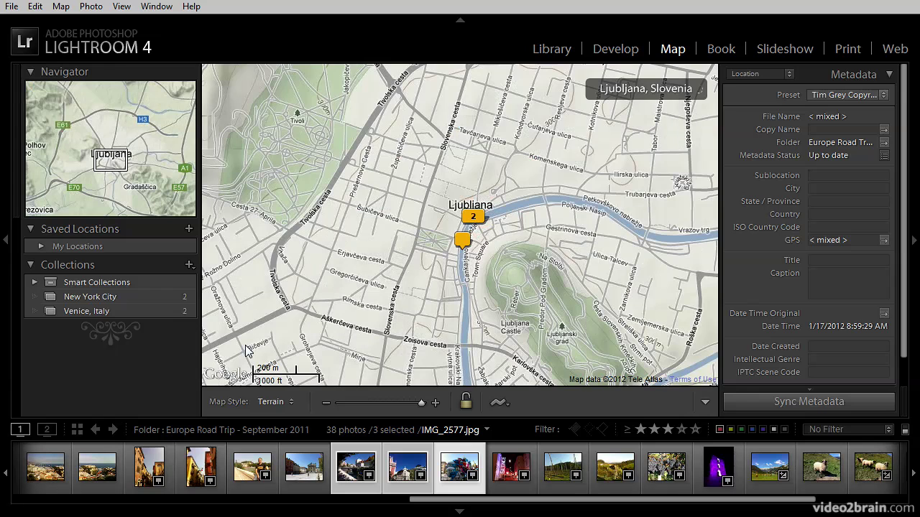
pyautogui.click(285, 402)
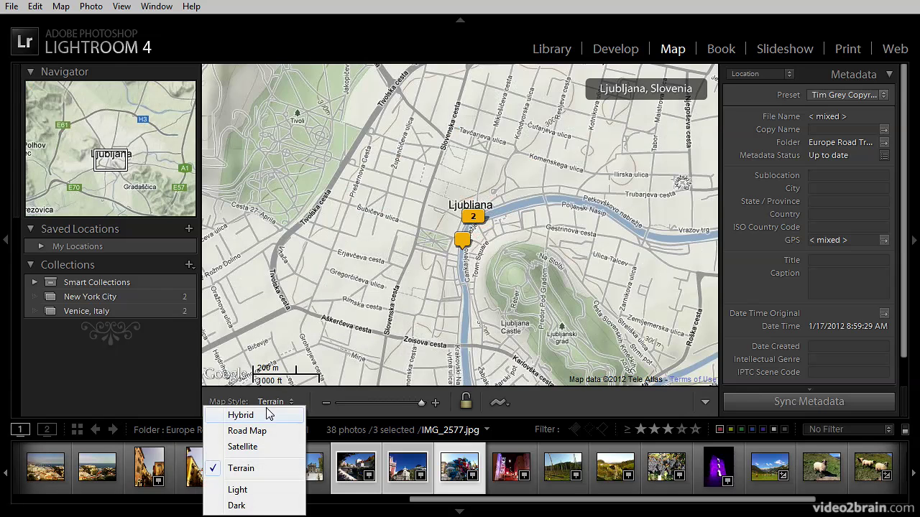
pyautogui.click(241, 415)
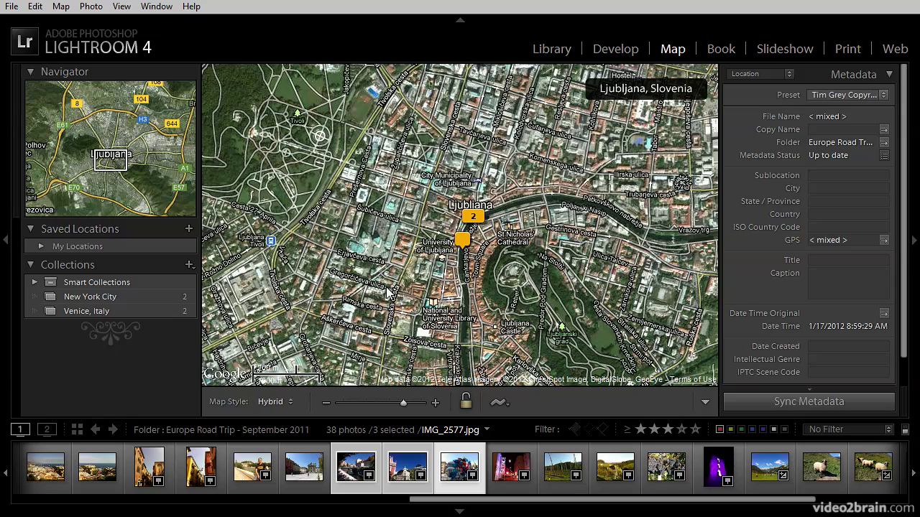
# - Select IMG_2522, zoom into central Verona and preview the two-photo cluster marker
pyautogui.moveTo(400, 401); pyautogui.dragTo(366, 406)
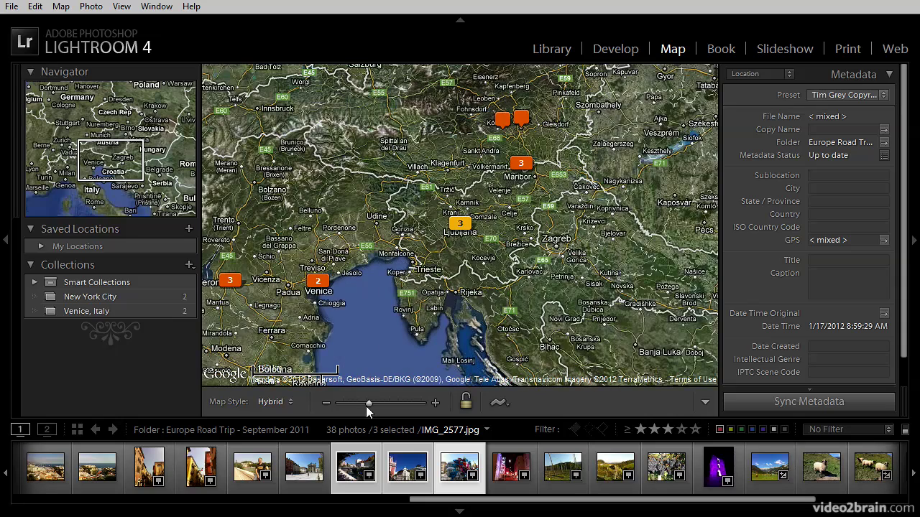
pyautogui.click(242, 472)
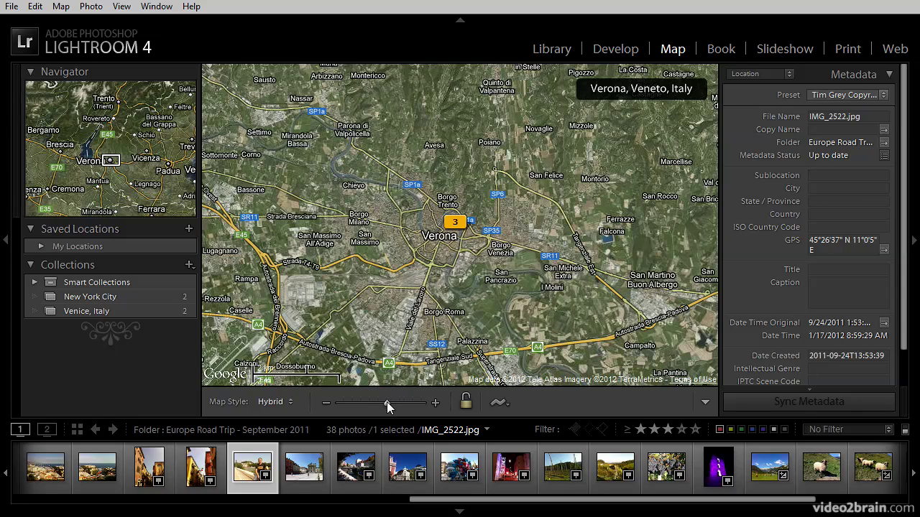
pyautogui.moveTo(386, 406); pyautogui.dragTo(406, 404)
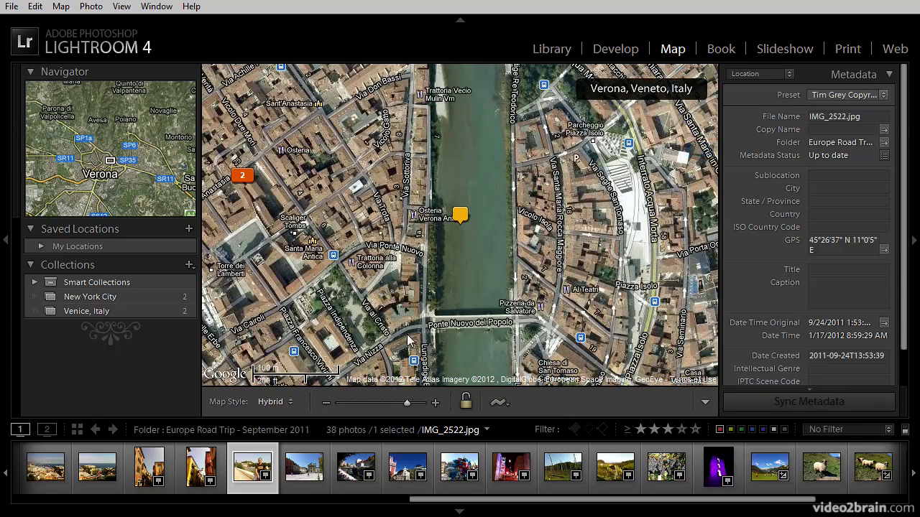
pyautogui.moveTo(459, 218)
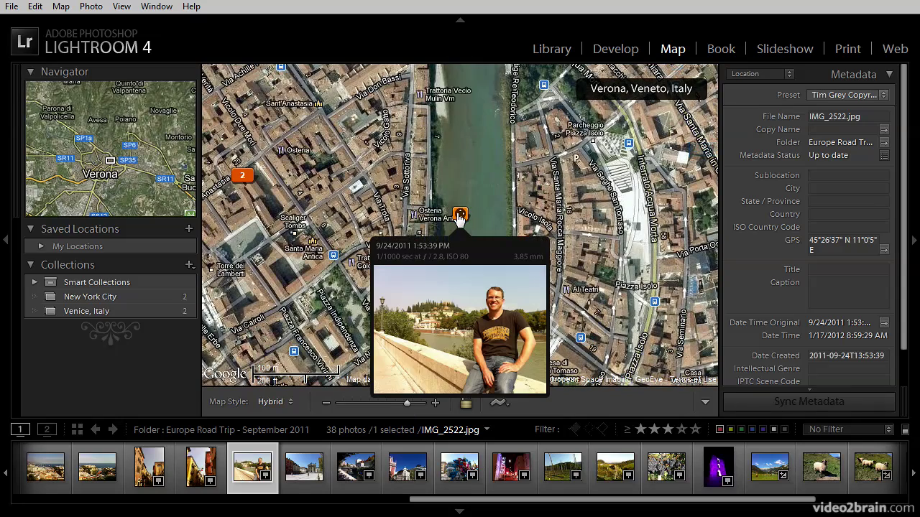
pyautogui.click(242, 177)
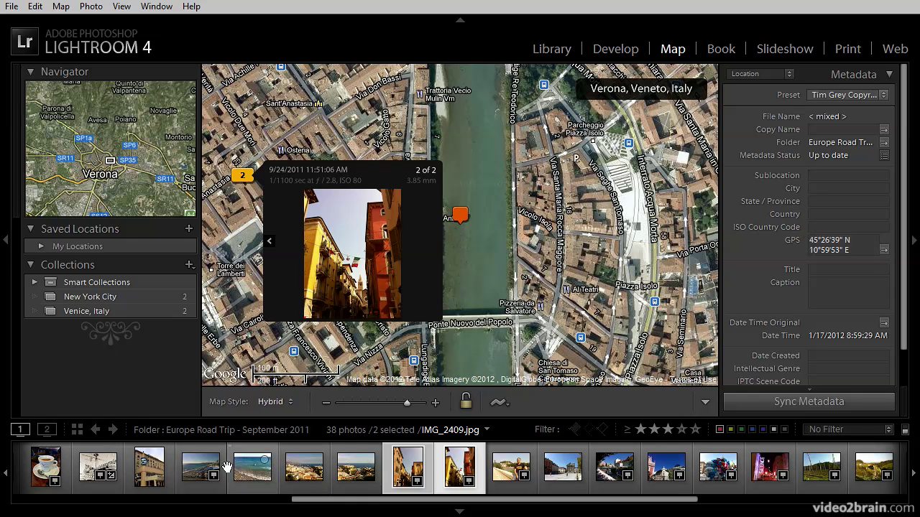
# - Select IMG_2374 to show Nice, then select IMG_2409, the beach photo without GPS
pyautogui.click(199, 471)
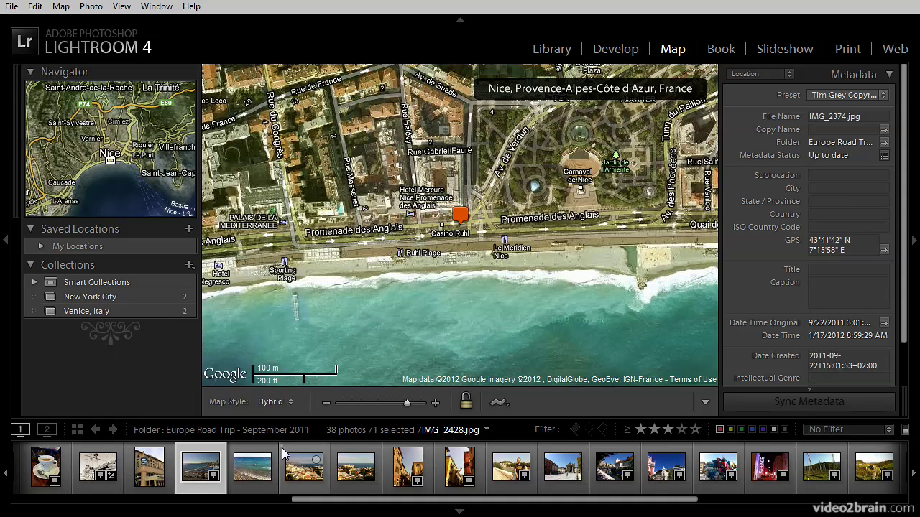
pyautogui.click(248, 470)
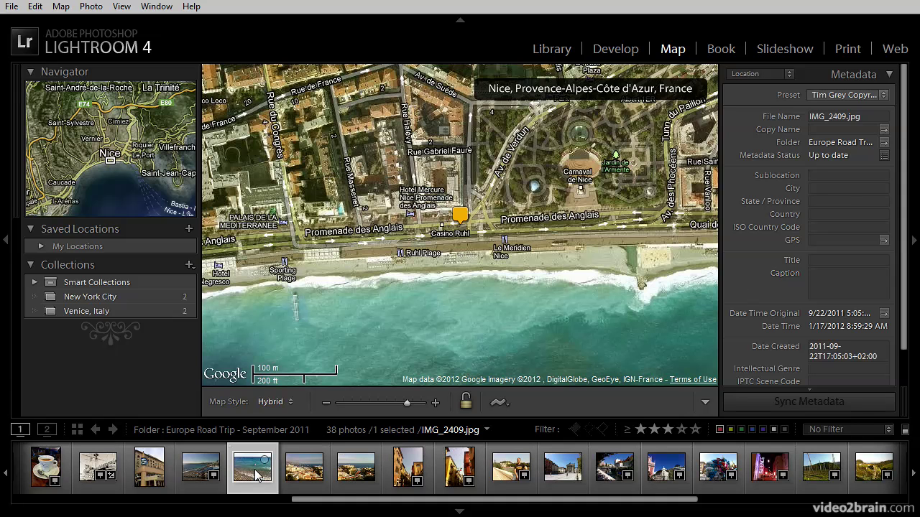
# - Drop IMG_2409 onto Nice's beach to geotag it, then zoom out to the Riviera
pyautogui.moveTo(256, 481)
pyautogui.mouseDown()
pyautogui.moveTo(248, 411)
pyautogui.moveTo(268, 438)
pyautogui.moveTo(348, 342)
pyautogui.moveTo(400, 248)
pyautogui.moveTo(330, 251)
pyautogui.mouseUp()
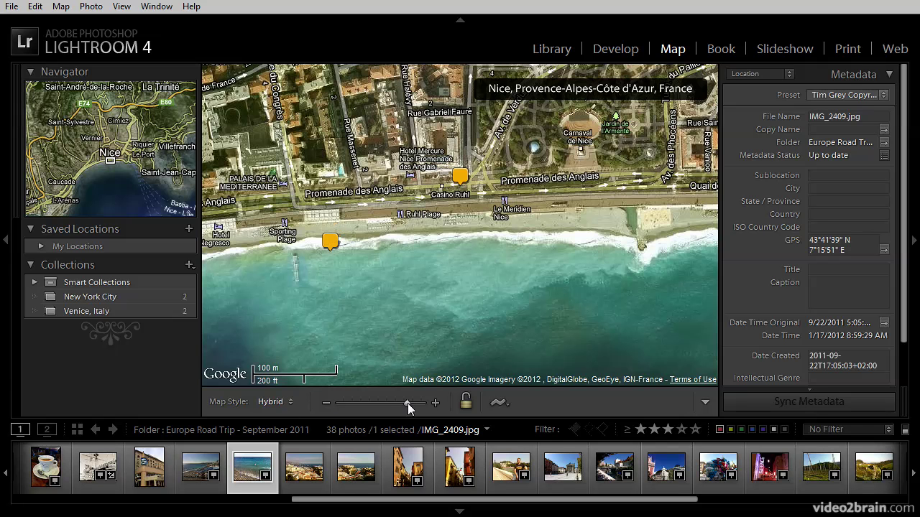
pyautogui.moveTo(407, 403); pyautogui.dragTo(366, 406)
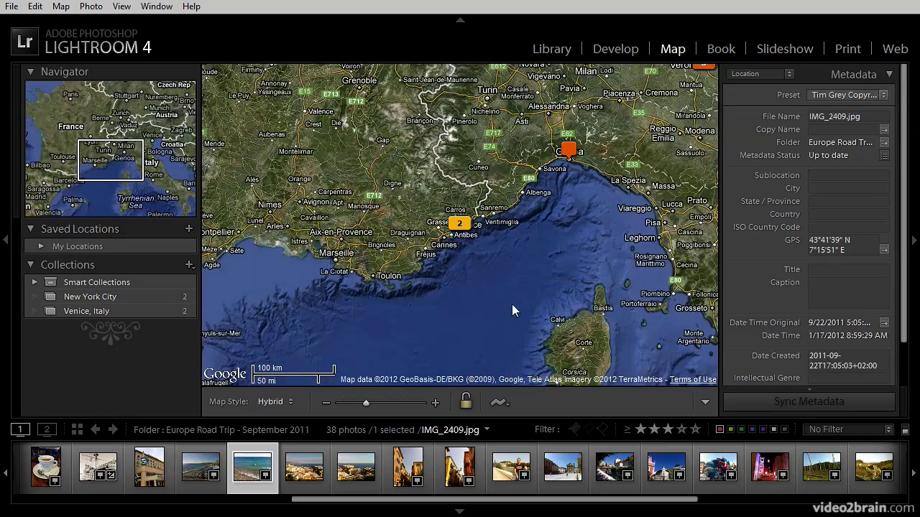